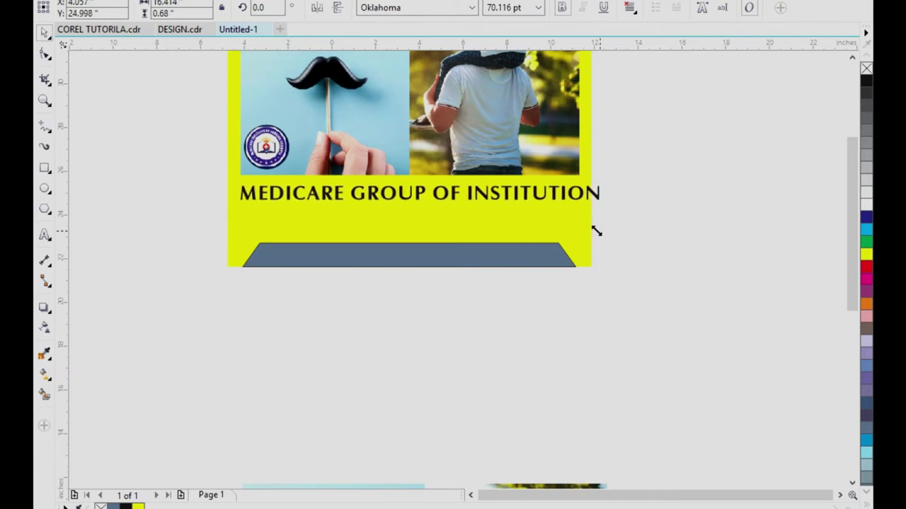
Centre the MEDICARE GROUP OF INSTITUTION title under the photo, sized to about 64.7 pt, and colour it dark navy blue.
shift+click(540, 150)
key(c)
click(542, 196)
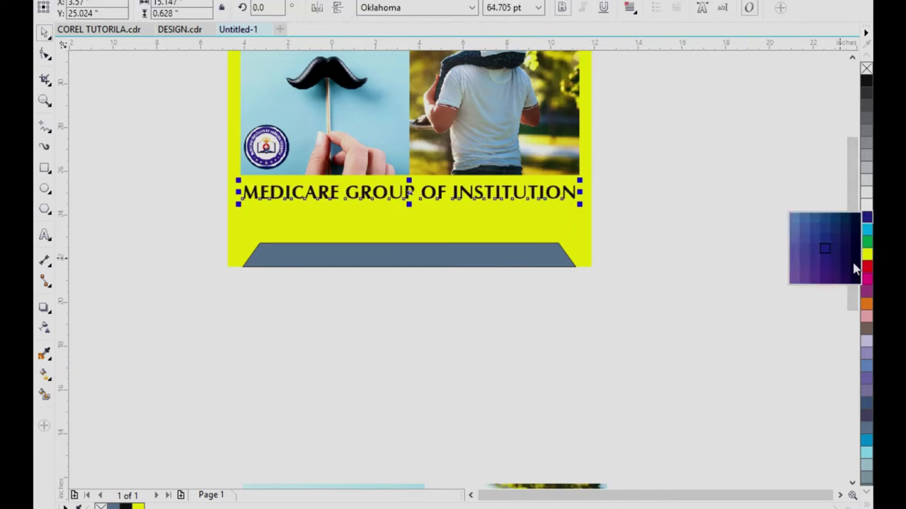
click(769, 227)
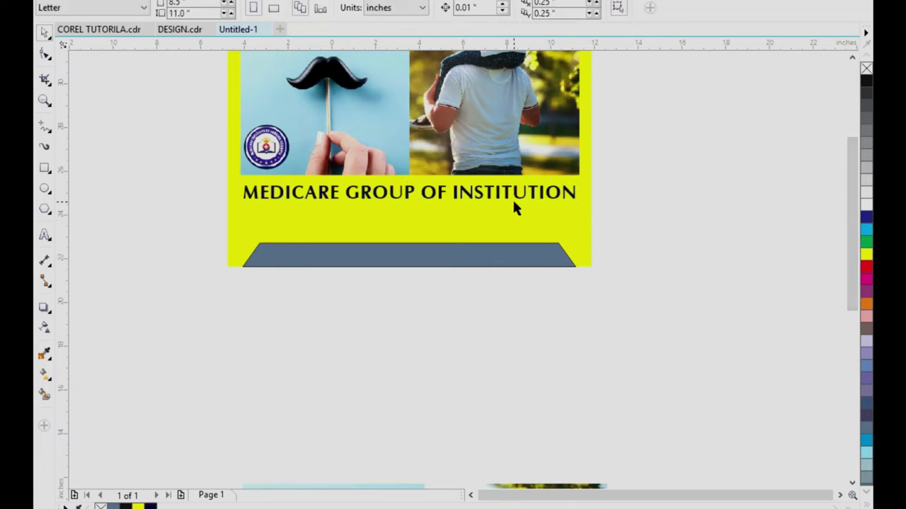
Paste the nursing admission poster and place it to the left of the Father's Day design as a reference.
scroll(512, 200, down, 1)
key(ctrl+v)
drag(465, 377, 243, 143)
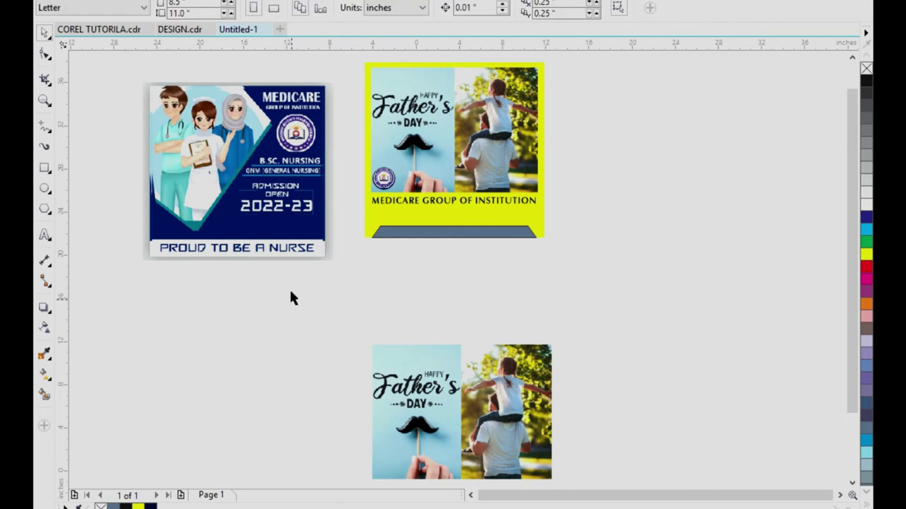
scroll(335, 216, up, 2)
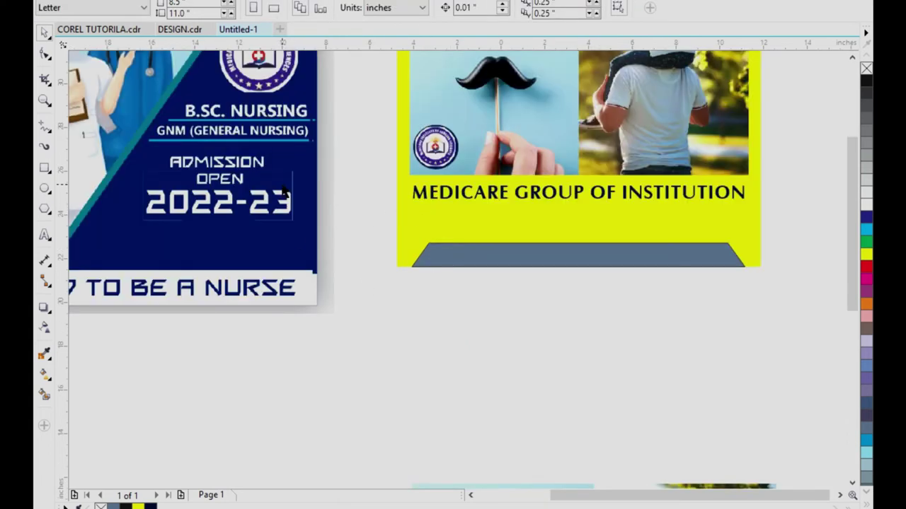
Add the text "B.SC NURSING" in white Arial, about 54.3 pt, at the left end of the trapezoid band.
click(44, 235)
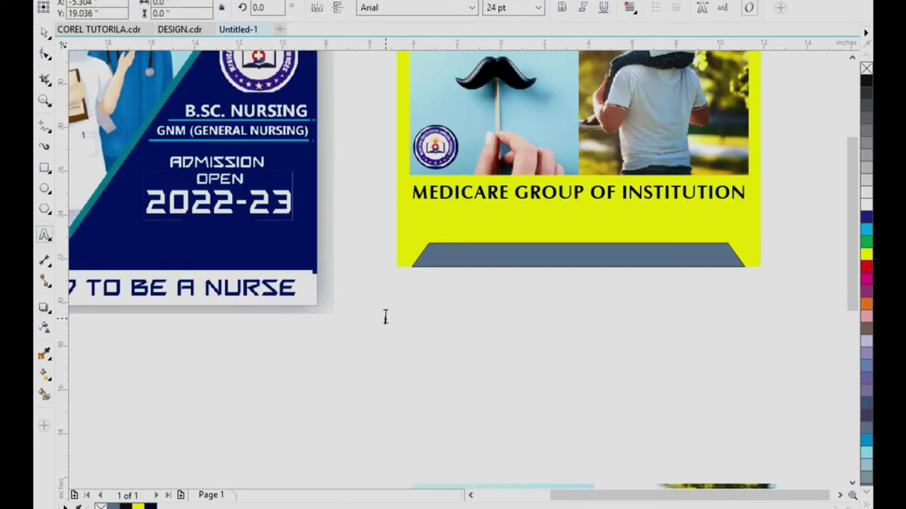
drag(386, 317, 386, 320)
click(44, 33)
drag(428, 321, 563, 277)
click(542, 366)
Fill the trapezoid band with blue and make the B.SC NURSING text bold.
click(623, 261)
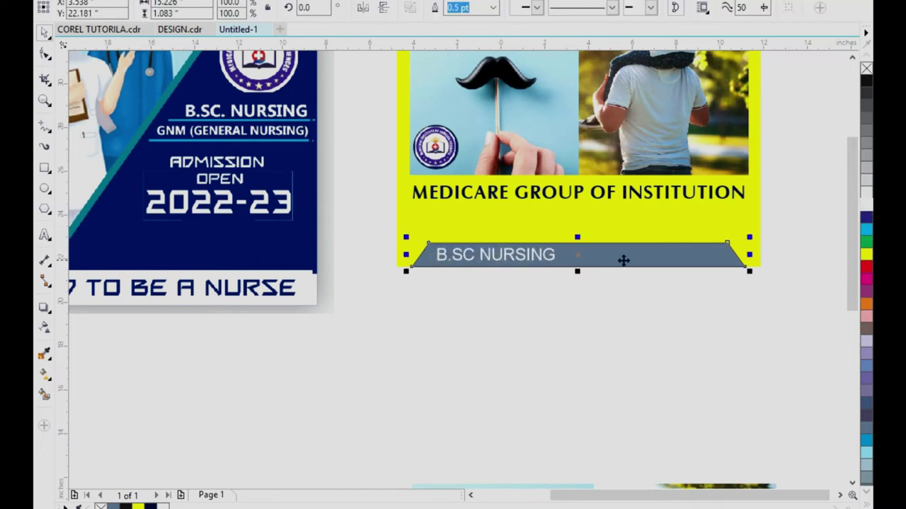
click(865, 220)
click(606, 368)
click(552, 256)
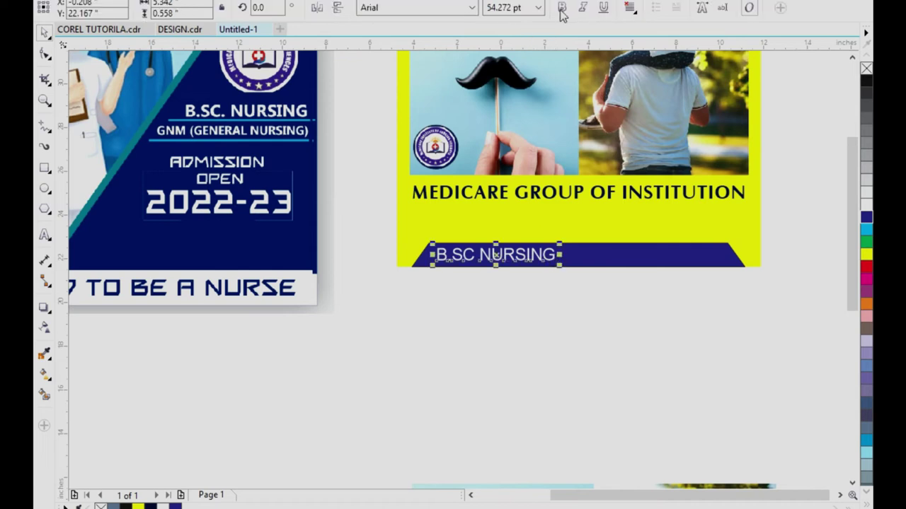
click(566, 356)
Extend the band's text to read "B.SC NURSING / GNM (GENERAL NURSING)".
double_click(556, 256)
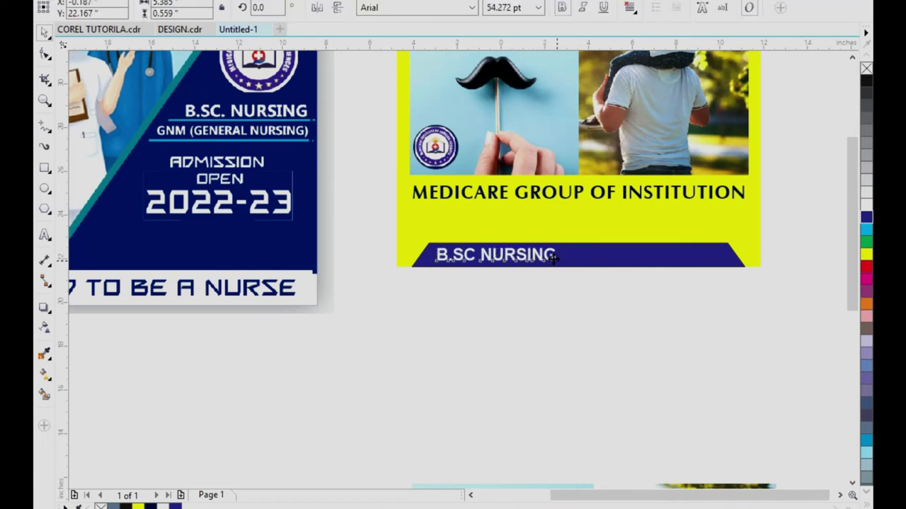
text(/)
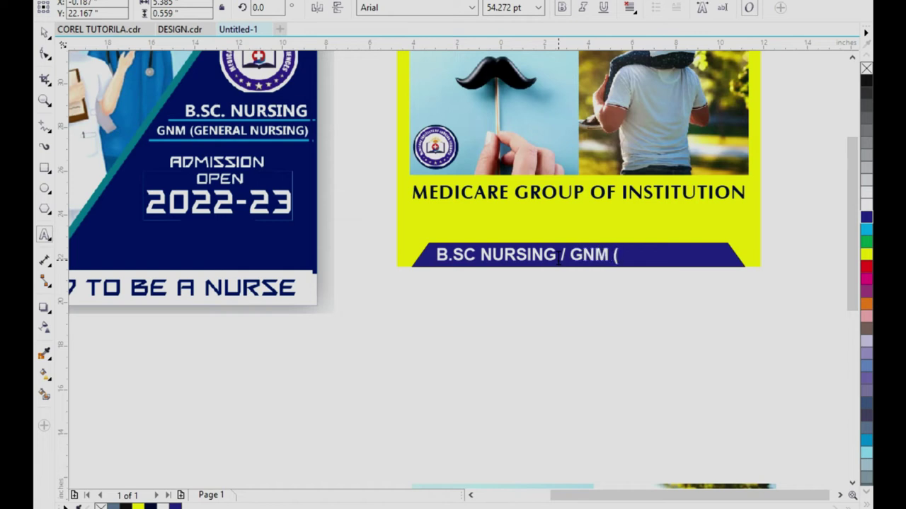
text(GNM (GEG)
key(BackSpace)
text(NERAL NURSING)
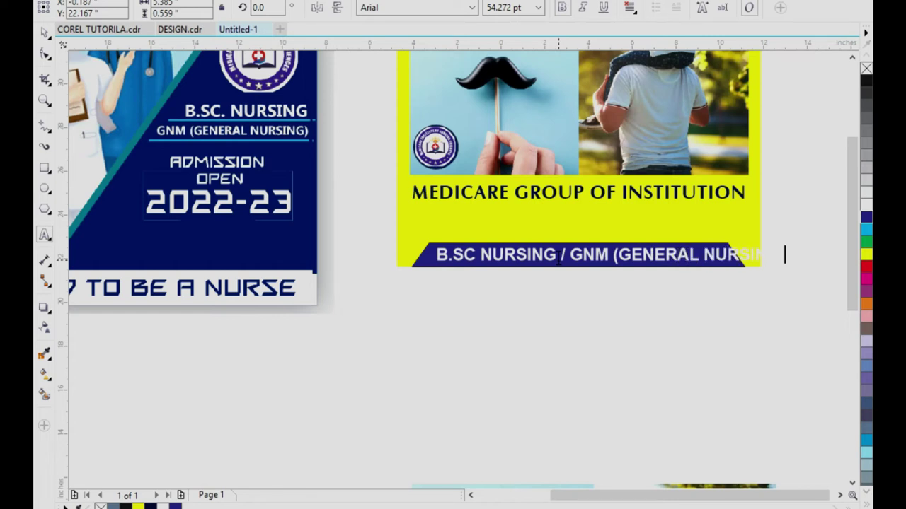
Shrink the course text to about 45 pt and nudge it into the centre of the blue band.
key(ctrl+space)
drag(788, 272, 730, 267)
click(40, 36)
key(Left)
key(Down)
key(Down)
key(Down)
key(Down)
key(Down)
key(Down)
key(Down)
key(Down)
key(Down)
key(Down)
key(Down)
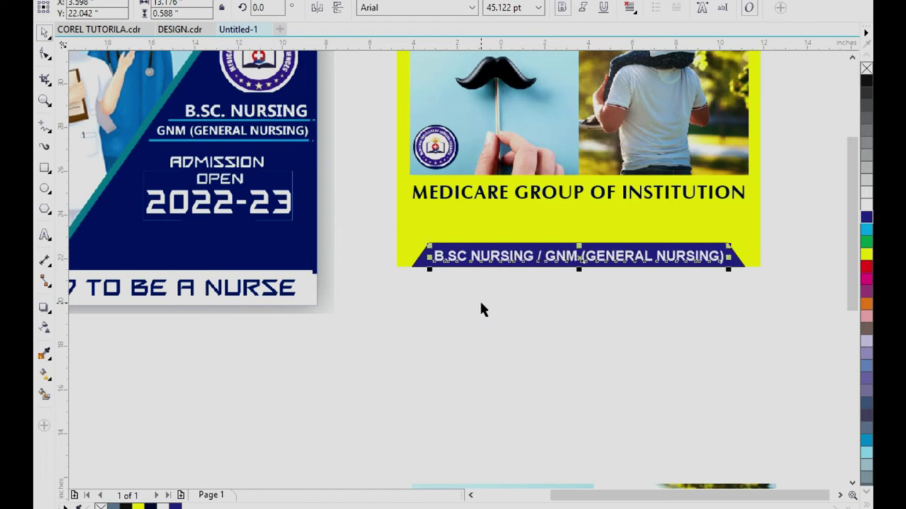
click(586, 323)
Duplicate the institution title directly below itself and replace the copy's text with "ADMISSION OPEN 2022-23".
click(586, 199)
drag(586, 200, 586, 228)
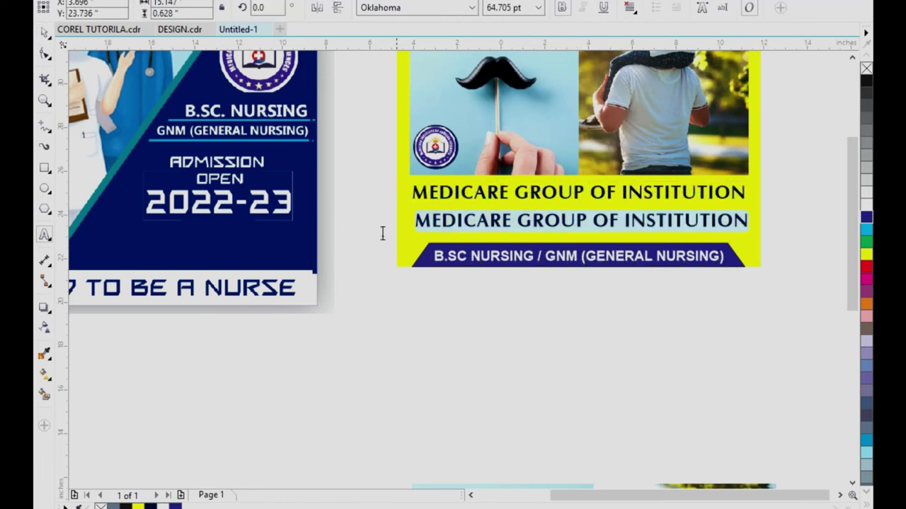
text(ADM)
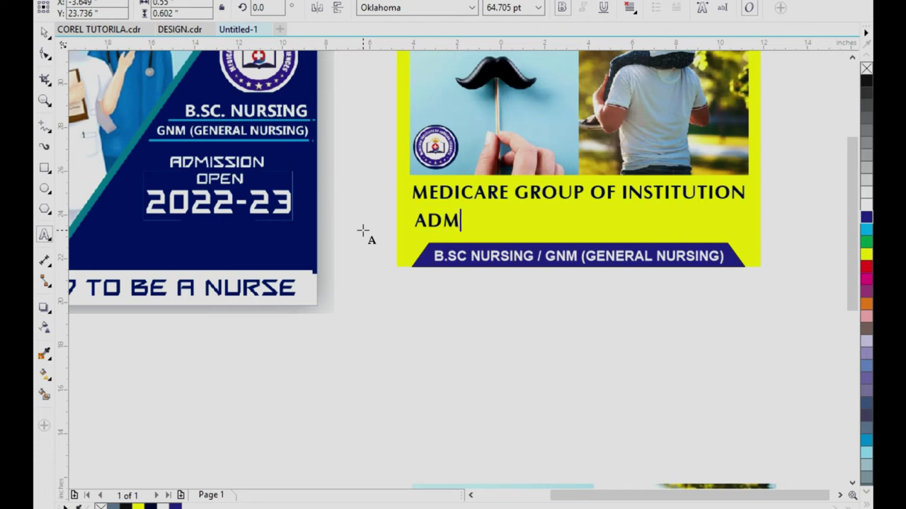
text(ISSION OPEN 2022-23)
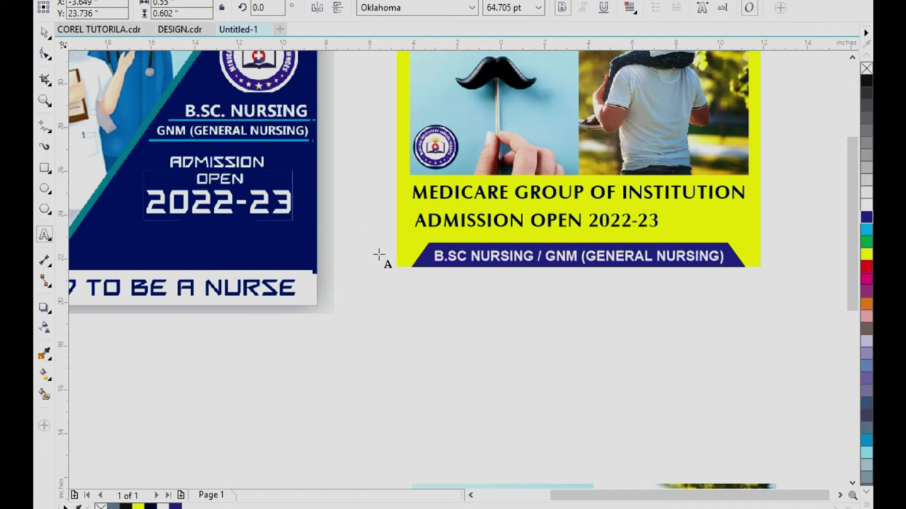
key(ctrl+space)
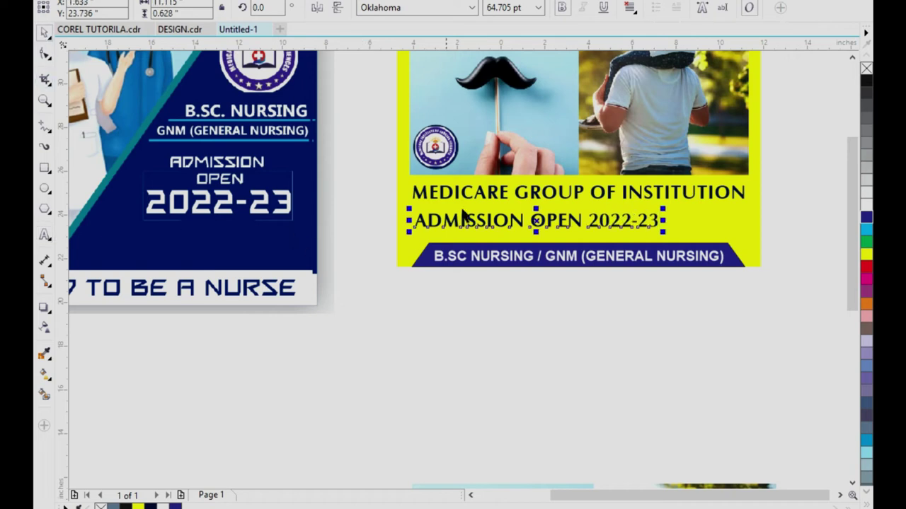
Centre the ADMISSION OPEN 2022-23 line closely beneath the institution title.
drag(559, 227, 599, 233)
key(ctrl+z)
click(417, 223)
Shorten the yellow background to the blue band's top edge and nudge the band with its text up over the new lower edge.
drag(578, 267, 576, 242)
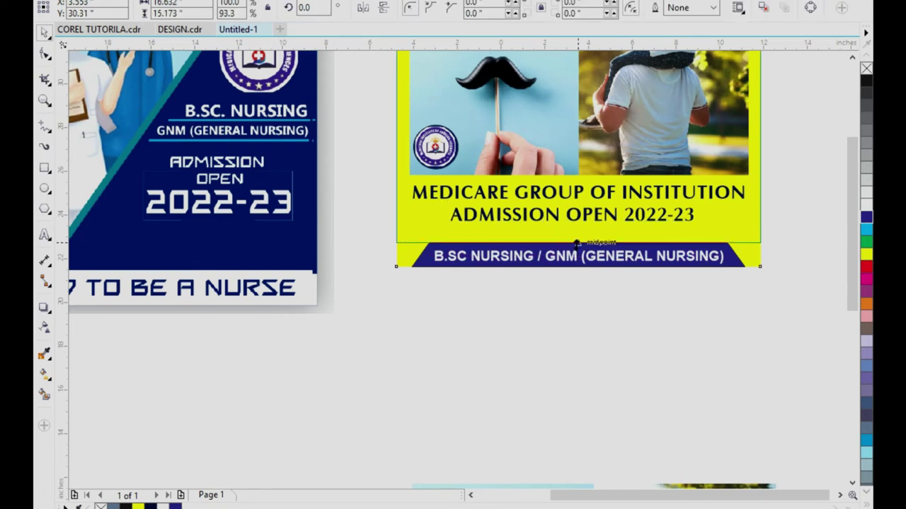
drag(368, 225, 749, 298)
key(Up)
key(Up)
key(Up)
key(Up)
key(Up)
key(Up)
key(Up)
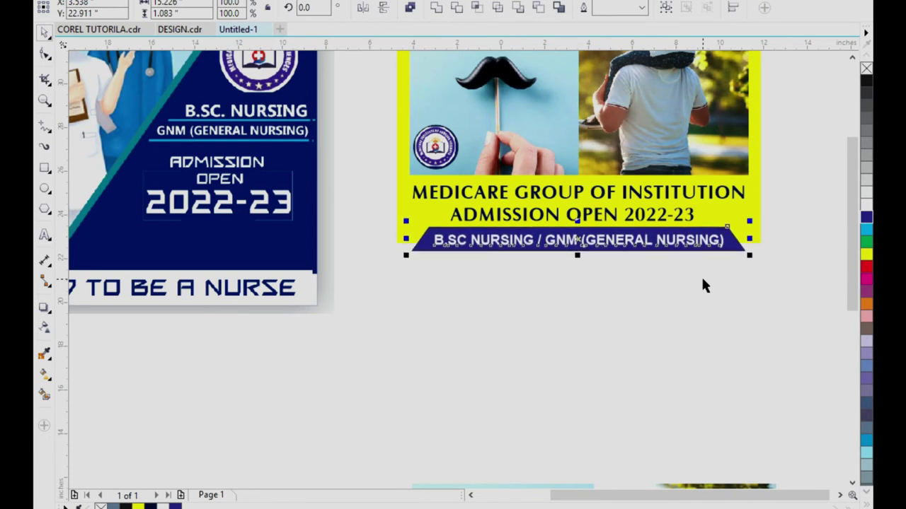
key(Down)
key(Down)
click(690, 280)
Delete the nursing reference poster and the spare Father's Day photo below the design.
scroll(553, 210, down, 1)
click(348, 187)
key(Delete)
key(F4)
click(434, 375)
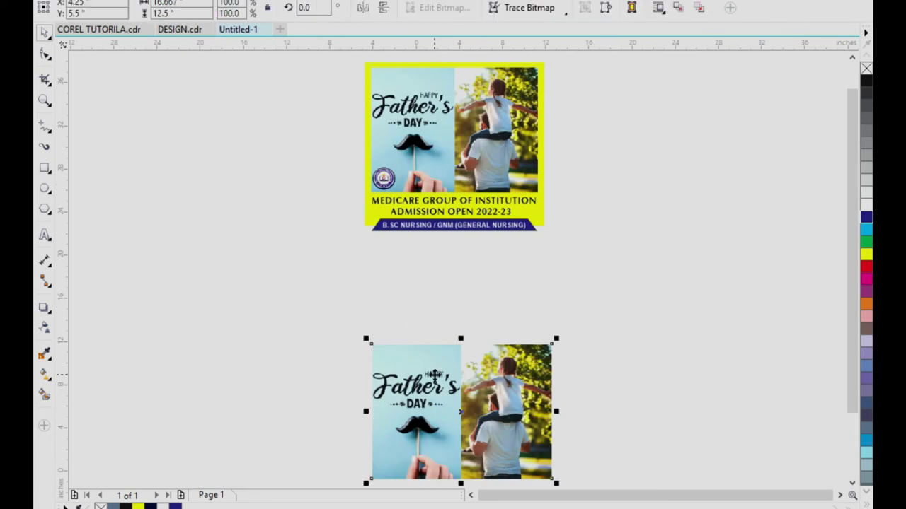
key(Delete)
key(F4)
Move the round institute logo off the photo to the empty area left of the design.
click(497, 433)
drag(152, 291, 330, 414)
scroll(312, 355, up, 1)
drag(268, 348, 152, 331)
scroll(253, 350, down, 2)
Draw a rectangle about 15.5 × 11.6 inches over the photo, move it beside the design and PowerClip the photo into it.
click(44, 168)
mouse_move(232, 89)
mouse_down()
mouse_move(655, 397)
mouse_move(640, 393)
mouse_up()
scroll(242, 129, down, 1)
drag(279, 135, 574, 133)
right_click(369, 181)
click(422, 148)
click(585, 178)
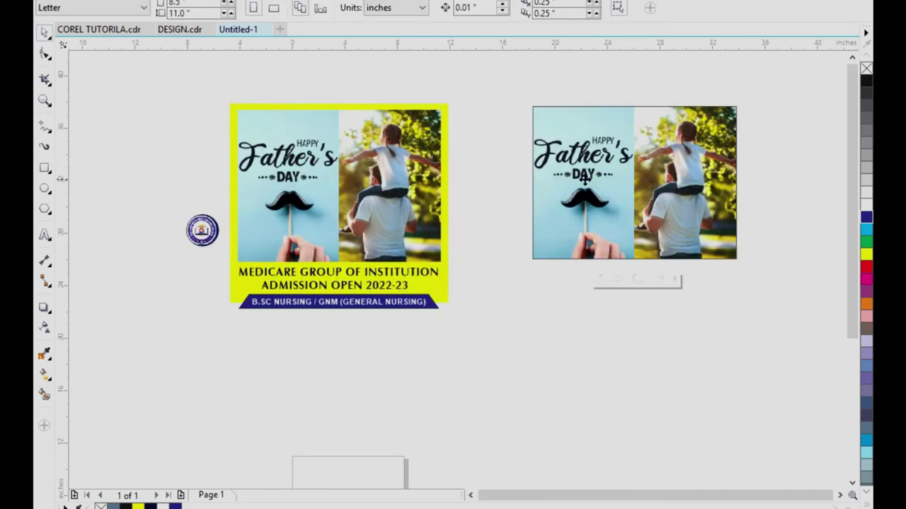
Place the framed photo back on the yellow background, centred above the title.
click(346, 187)
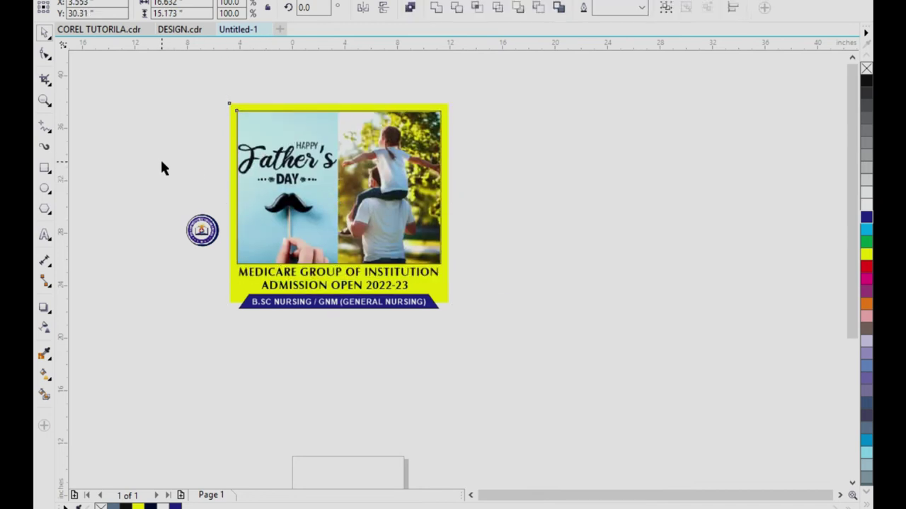
click(244, 111)
click(182, 141)
Place the logo over the lower-left corner of the framed photo and bring it to the front.
click(202, 230)
scroll(204, 244, up, 2)
drag(205, 212, 419, 293)
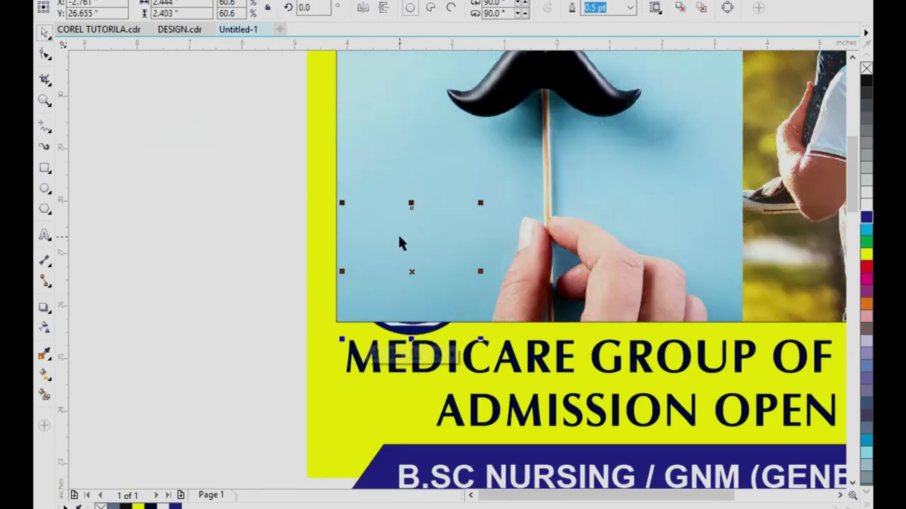
key(Page_Up)
click(535, 351)
scroll(448, 270, down, 3)
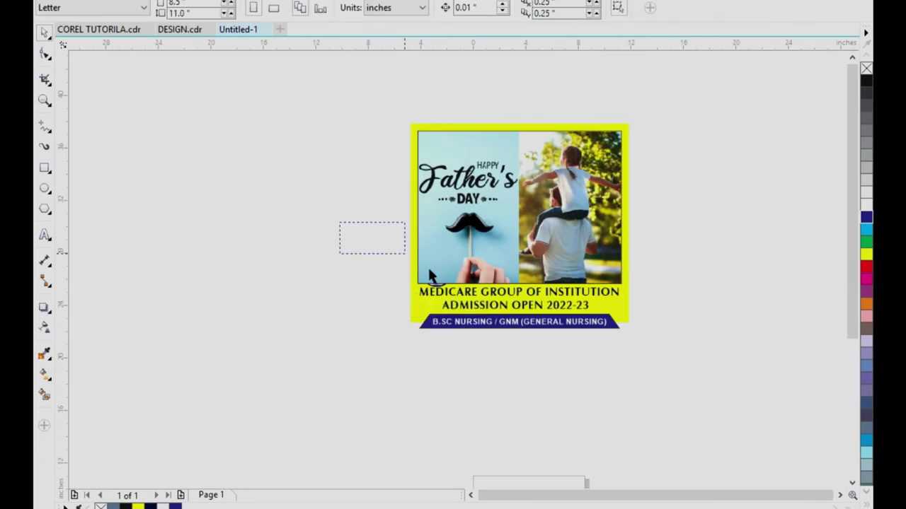
key(shift+Page_Up)
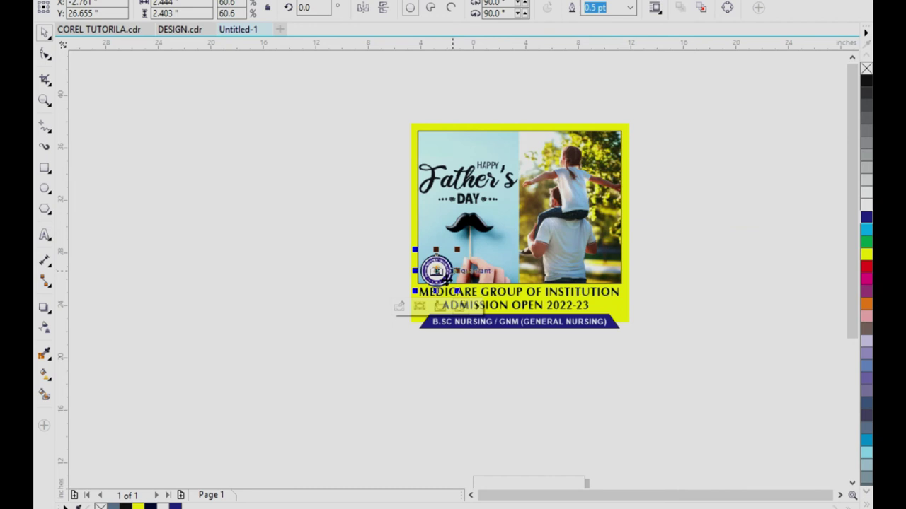
Try to trim the photo frame with the logo's circle and undo the trim.
scroll(445, 278, up, 2)
click(468, 124)
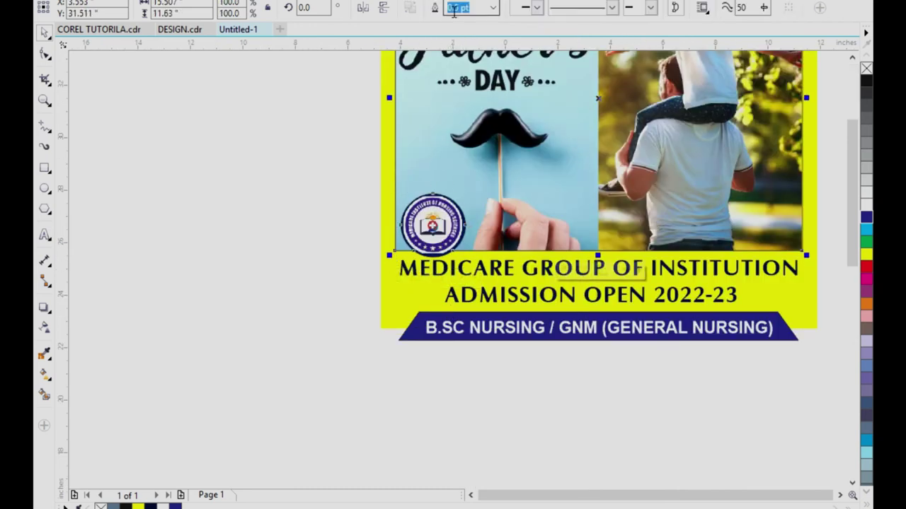
click(456, 8)
key(ctrl+z)
click(312, 152)
Move the logo off the photo and set the framed photo aside, left of the yellow background.
drag(410, 240, 268, 248)
click(430, 242)
scroll(432, 243, down, 1)
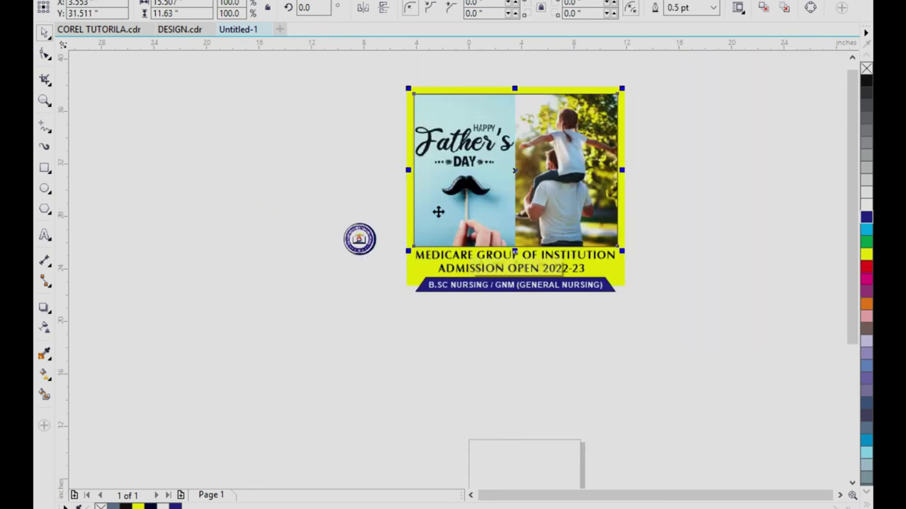
drag(440, 212, 212, 188)
click(379, 261)
Position the logo across the framed photo's lower-left corner and trim the photo frame with the logo's circle.
click(364, 238)
drag(364, 237, 180, 218)
scroll(145, 214, up, 2)
drag(239, 225, 231, 201)
drag(232, 202, 245, 218)
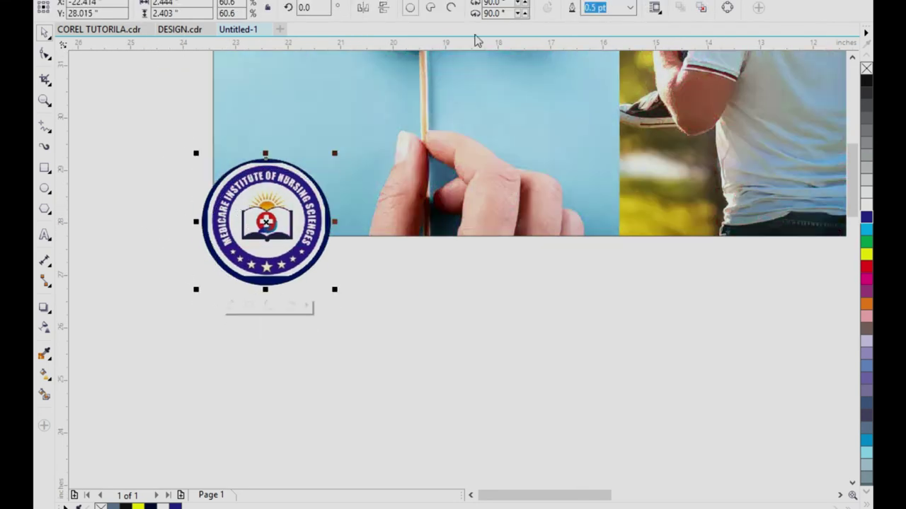
scroll(421, 98, down, 2)
shift+click(416, 82)
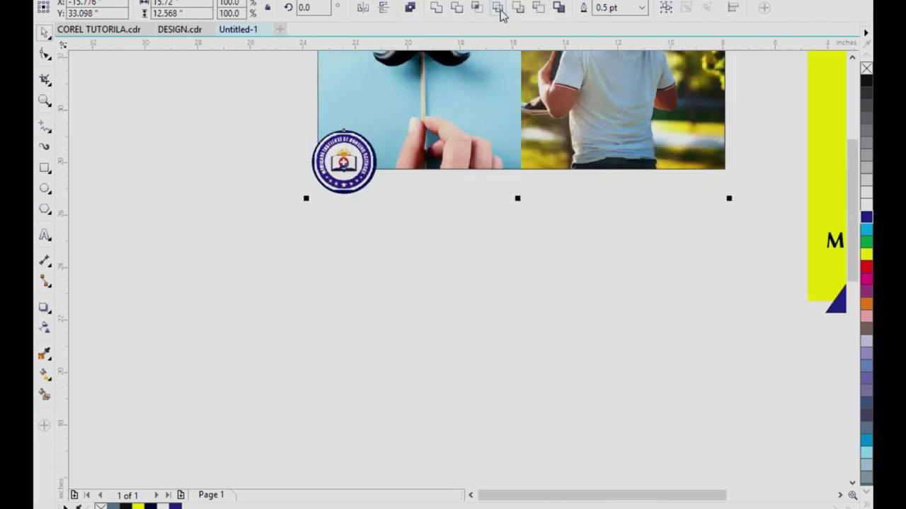
click(457, 7)
scroll(443, 164, down, 2)
Shift the logo slightly down and left from the circular cutout and enlarge it a little.
click(416, 174)
scroll(417, 164, up, 3)
drag(419, 164, 434, 188)
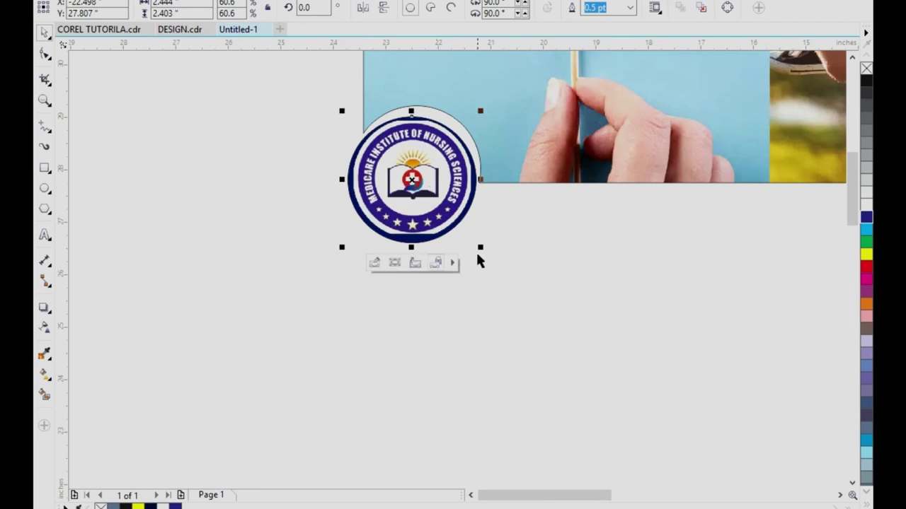
drag(479, 249, 483, 252)
key(Escape)
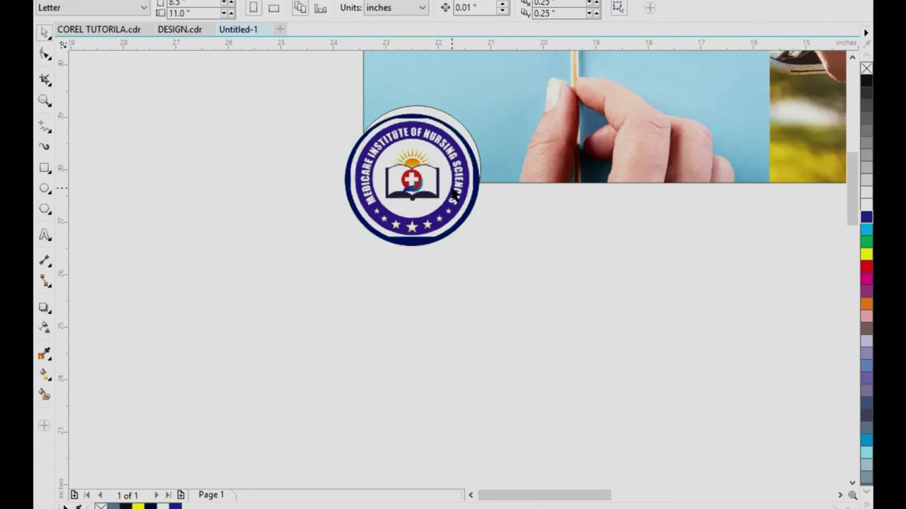
Group the logo with the trimmed photo and move them together onto the yellow background.
click(455, 196)
scroll(481, 216, down, 3)
click(414, 147)
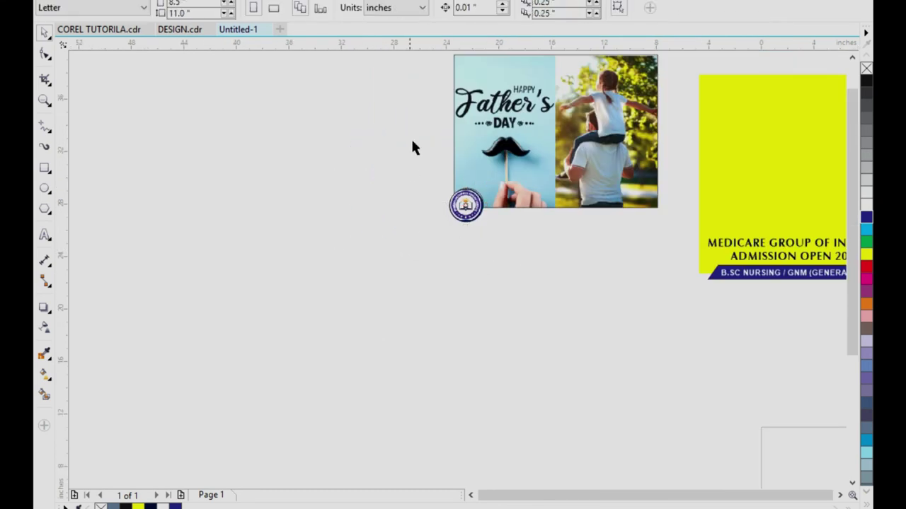
scroll(425, 156, down, 4)
drag(415, 93, 635, 177)
scroll(636, 177, up, 3)
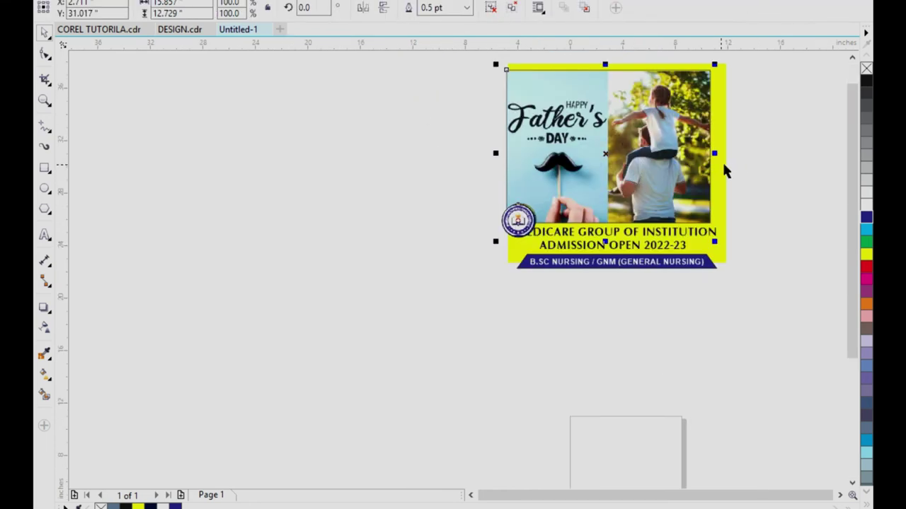
Centre the photo and logo group horizontally on the yellow background and nudge it upward.
shift+click(723, 167)
key(c)
key(Up)
key(Up)
key(Up)
key(Up)
key(Up)
key(Up)
key(Up)
key(Up)
key(Up)
key(Up)
key(Up)
key(Up)
key(Up)
key(Up)
key(Up)
key(Up)
key(Up)
key(Up)
key(Up)
key(Up)
key(Up)
key(Up)
key(Up)
Shift the title and admission lines right of the logo and shrink them to end at the photo's right edge.
drag(484, 219, 733, 245)
drag(631, 235, 663, 231)
scroll(754, 232, up, 2)
drag(731, 244, 629, 244)
key(F4)
key(Escape)
Reposition and shrink the ADMISSION OPEN 2022-23 line under the title and colour it red.
click(444, 450)
click(453, 432)
drag(452, 433, 494, 419)
drag(646, 432, 607, 431)
click(864, 268)
Move the blue band and its text up so they sit flush with the yellow background's bottom edge.
drag(209, 444, 683, 485)
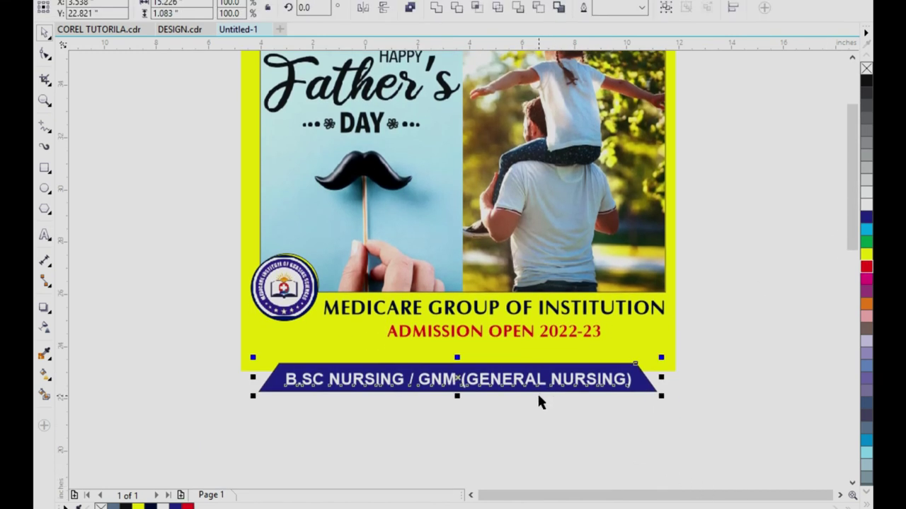
drag(651, 364, 657, 344)
click(752, 360)
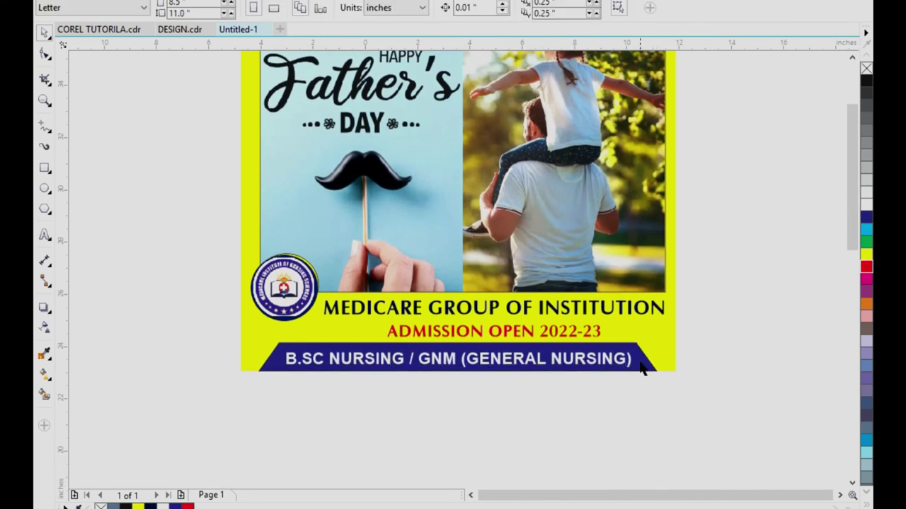
Recolour the band behind the course text from blue to a dark navy shade.
click(642, 368)
click(865, 233)
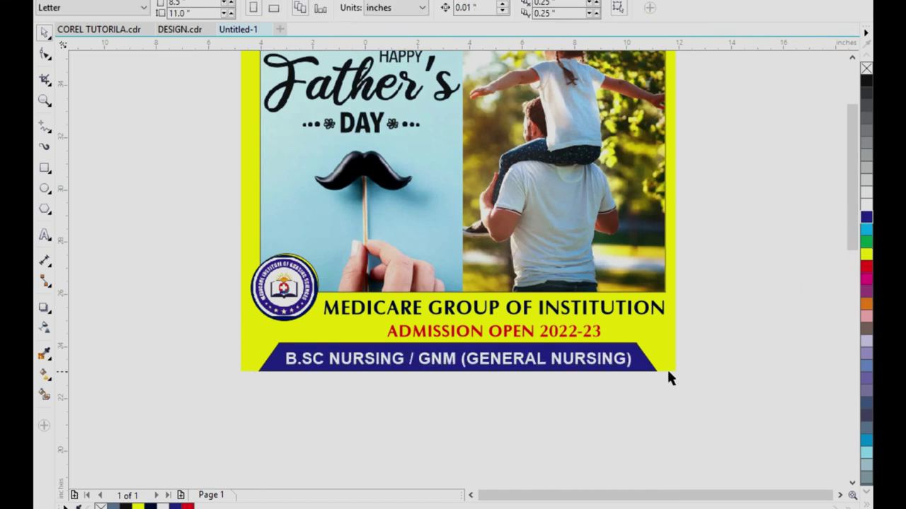
click(662, 370)
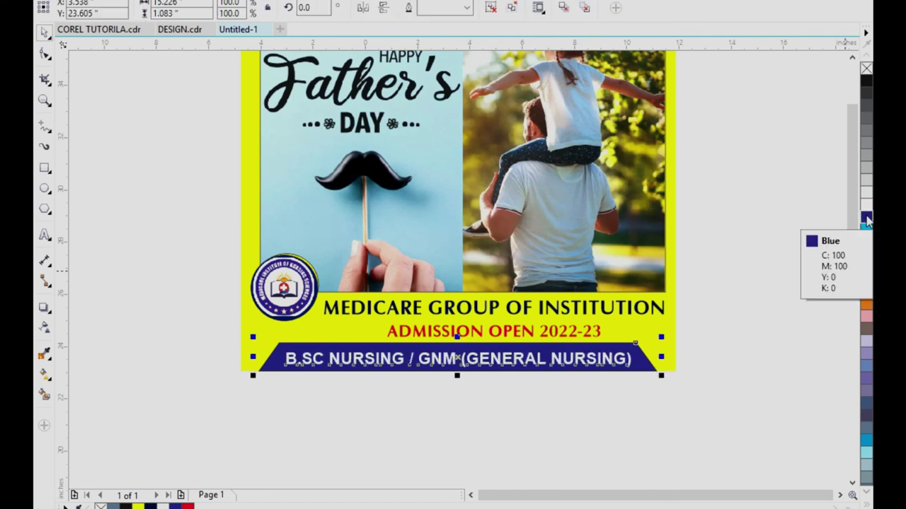
drag(866, 221, 858, 227)
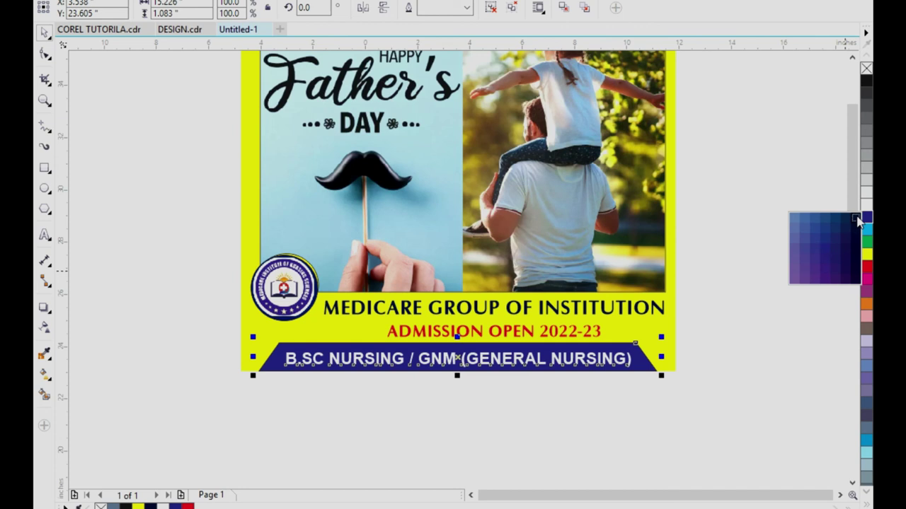
click(856, 217)
click(794, 221)
Colour the B.SC NURSING / GNM (GENERAL NURSING) text yellow.
click(551, 363)
drag(684, 390, 268, 349)
click(327, 363)
click(330, 360)
click(866, 254)
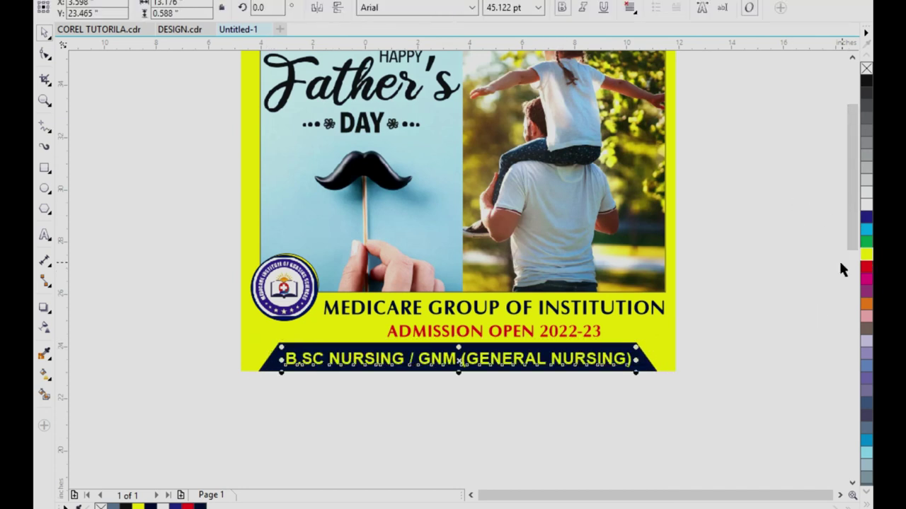
click(760, 277)
key(F4)
Shrink the round institute logo so it is smaller than the yellow circle behind it.
click(503, 315)
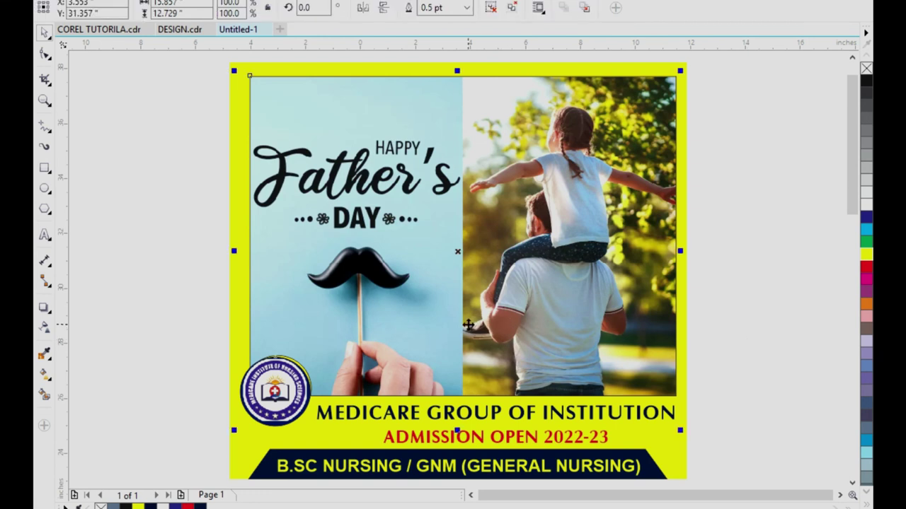
scroll(286, 379, up, 2)
ctrl+click(297, 388)
drag(300, 389, 310, 398)
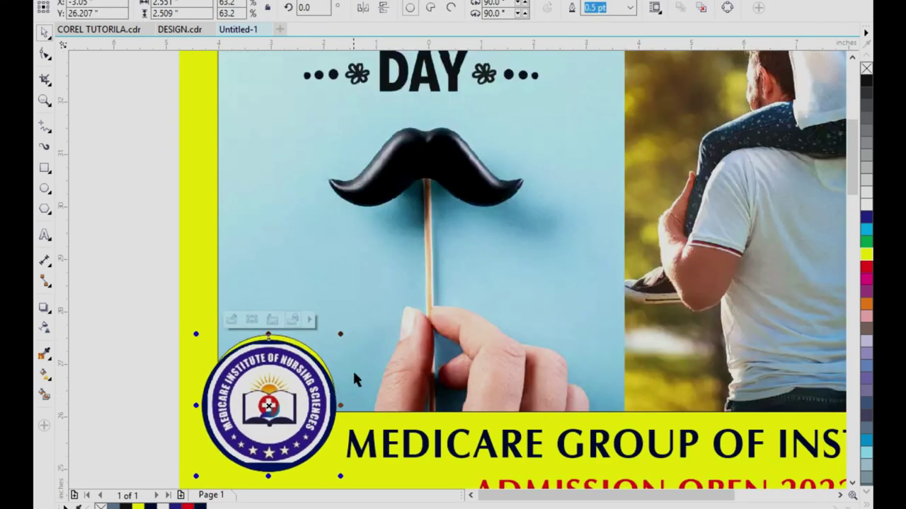
drag(340, 329, 339, 340)
scroll(327, 375, down, 1)
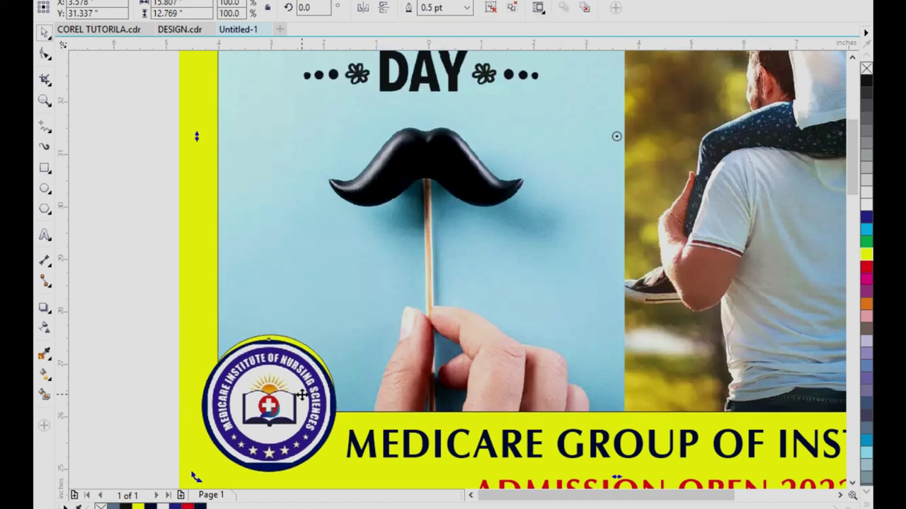
click(304, 378)
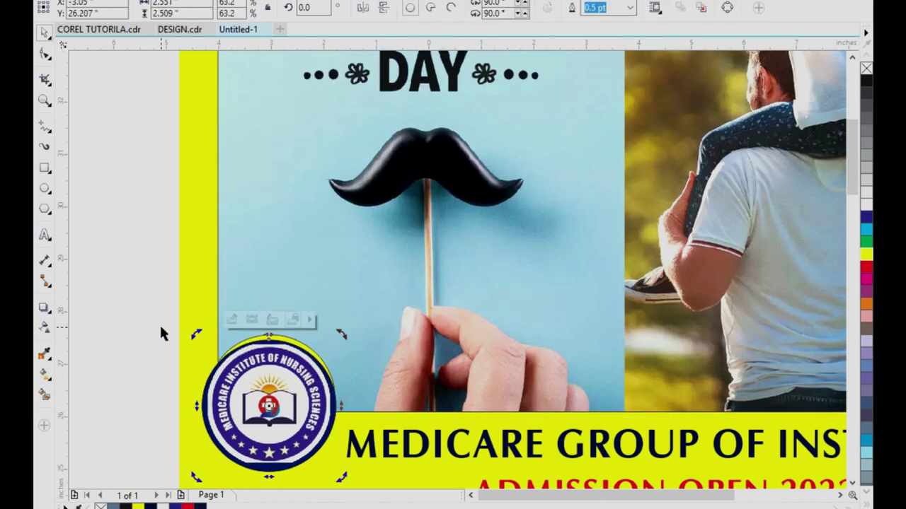
scroll(162, 329, down, 2)
mouse_move(340, 313)
mouse_down()
mouse_move(333, 307)
mouse_move(326, 320)
mouse_up()
Nudge the logo up and to the right to centre it inside the yellow circle.
key(Up)
key(Up)
key(Up)
key(Up)
key(Up)
key(Up)
key(Up)
key(Up)
key(Up)
key(Up)
key(Up)
key(Up)
key(Up)
key(Up)
key(Up)
key(Up)
key(Up)
key(Up)
key(Up)
key(Up)
key(Right)
key(Right)
key(Right)
key(Right)
key(Right)
key(Right)
key(Right)
key(Right)
key(Right)
key(Right)
key(Right)
drag(324, 373, 326, 369)
Enlarge the MEDICARE GROUP OF INSTITUTION title leftward until it starts close to the logo.
click(359, 424)
drag(339, 438, 313, 447)
scroll(314, 450, down, 1)
key(Escape)
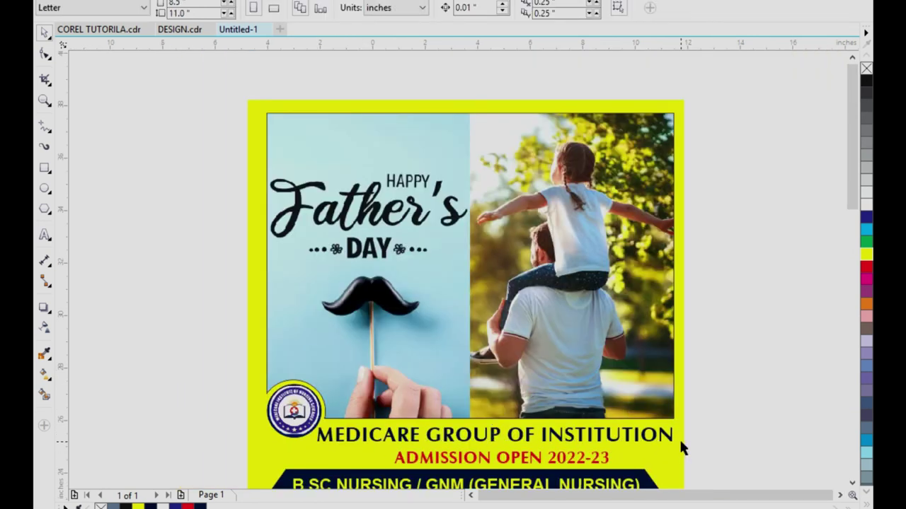
Remove the outline from the photo frame.
click(590, 342)
right_click(866, 70)
click(738, 269)
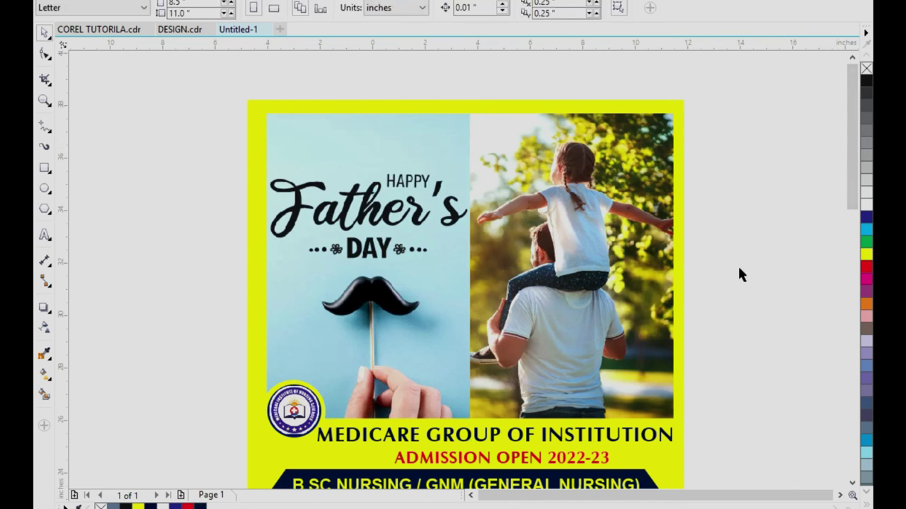
Export the whole poster to the Desktop as a JPG file named MEDICARE.
key(F4)
key(ctrl+a)
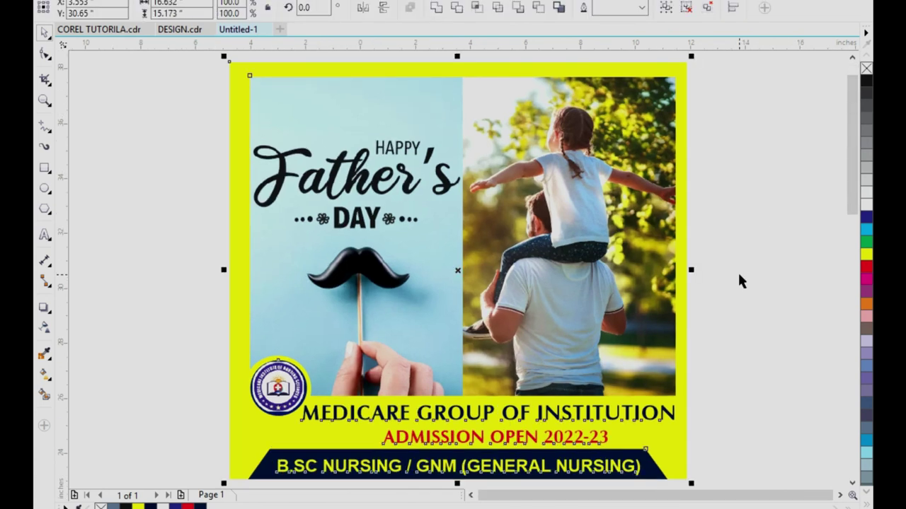
key(ctrl+e)
drag(327, 160, 303, 107)
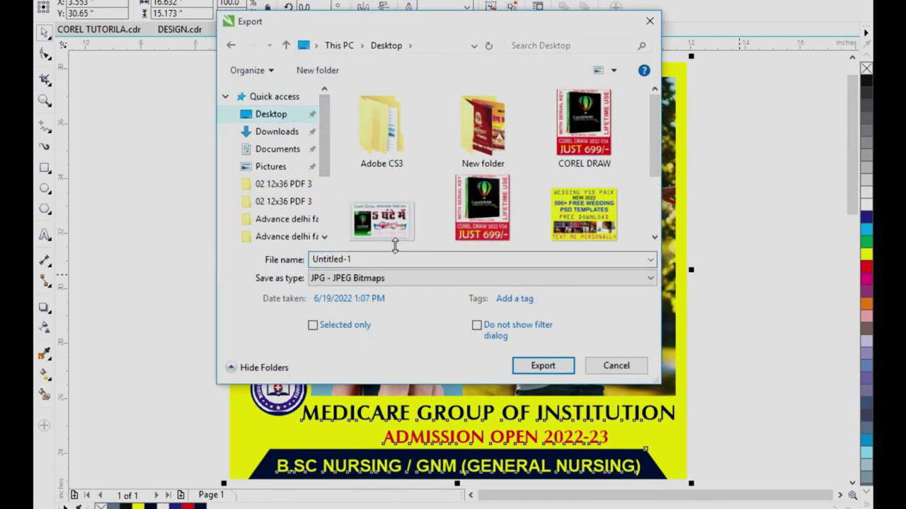
text(MEDICARE)
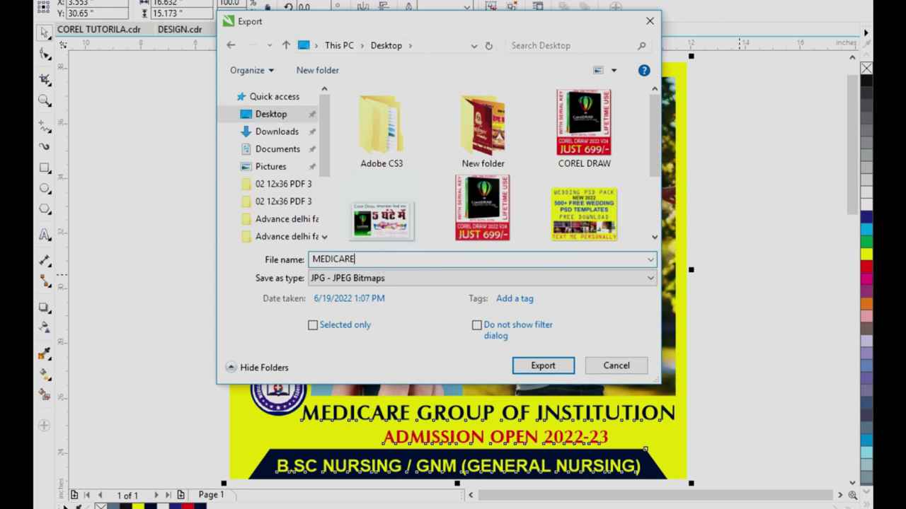
key(Return)
Set the JPEG colour mode to RGB Color (24-bit) and complete the export.
click(677, 31)
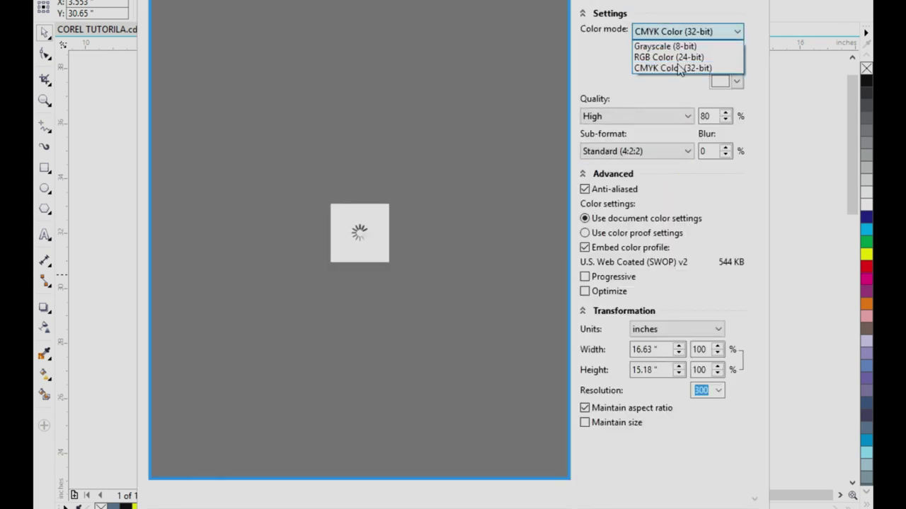
click(677, 58)
click(684, 508)
click(564, 508)
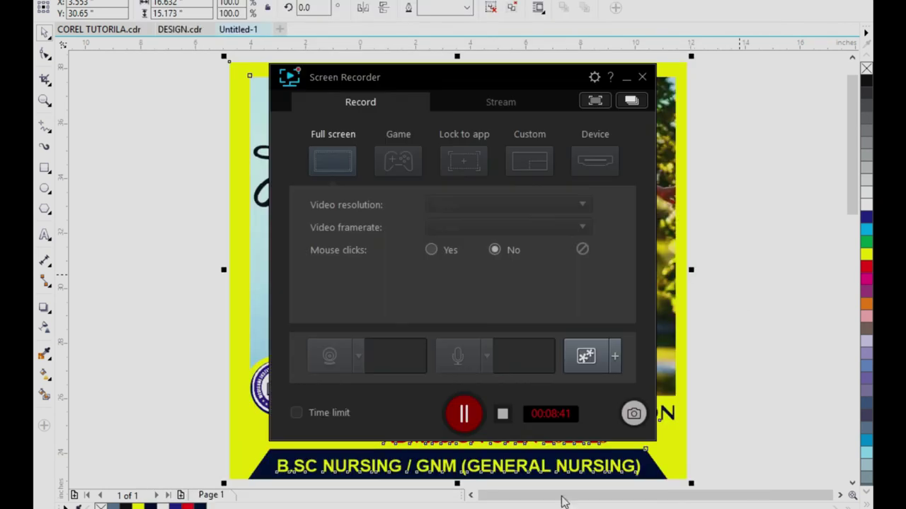